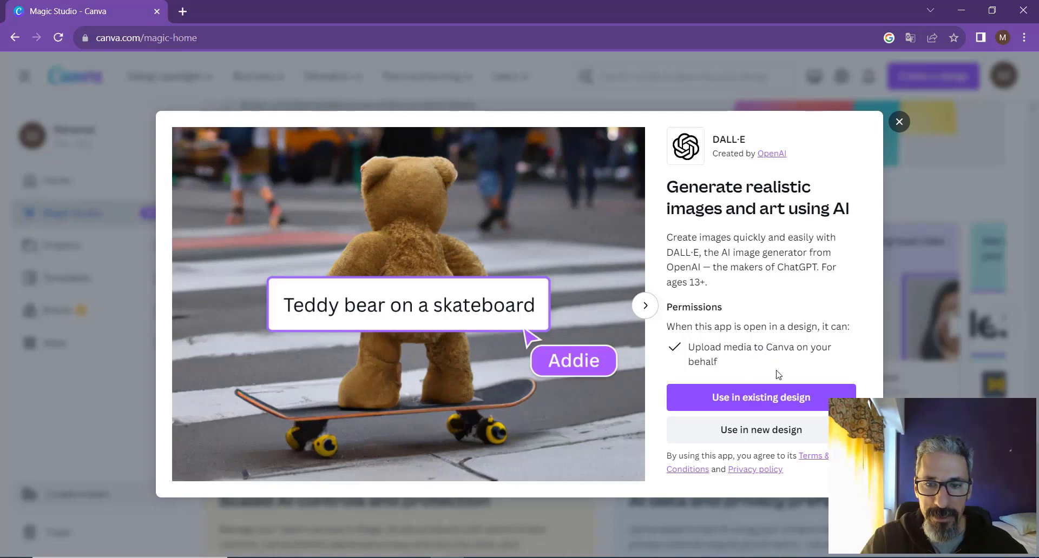
# - Open the DALL·E app in a new T-Shirt design
pyautogui.click(754, 433)
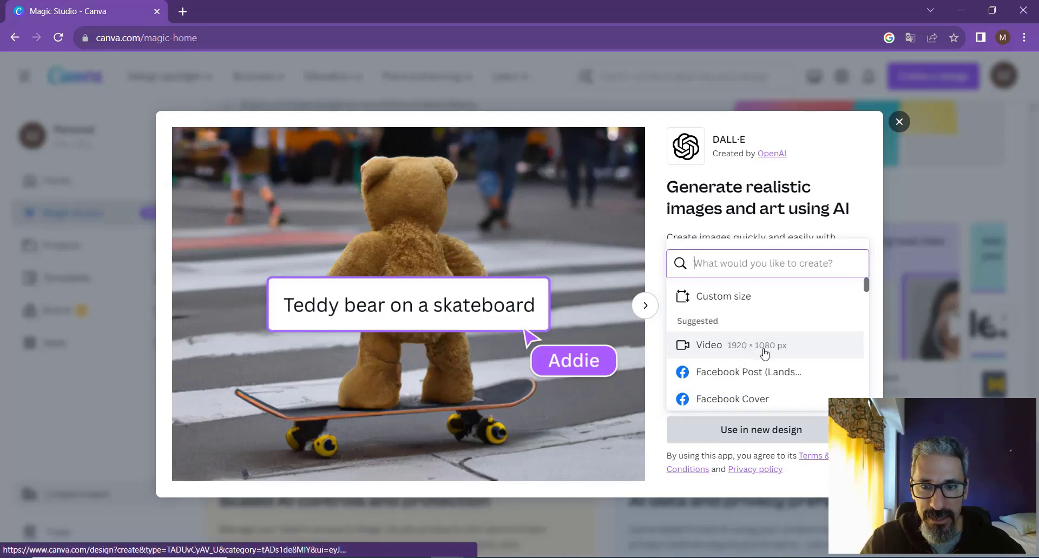
pyautogui.scroll(-3, 763, 352)
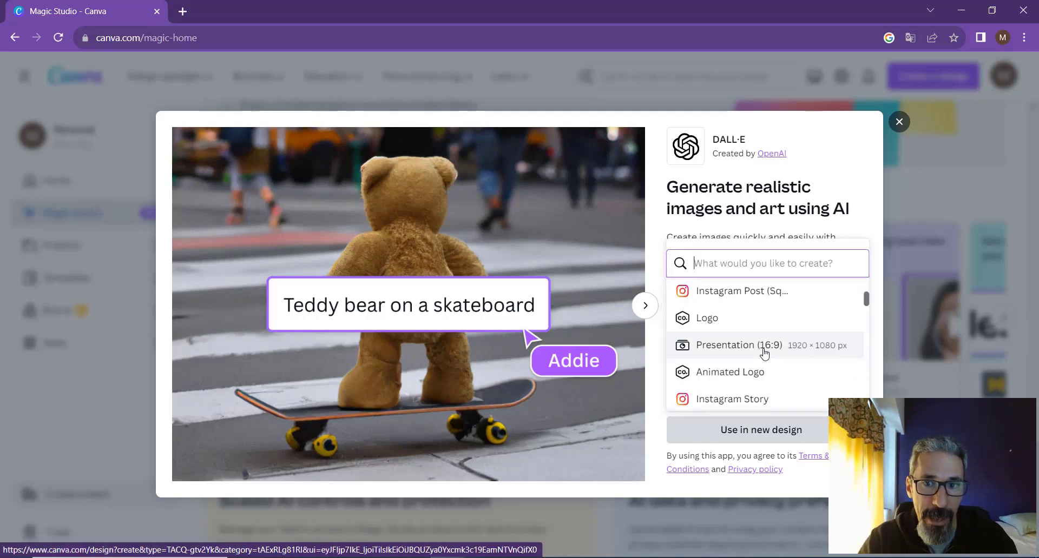
pyautogui.scroll(-7, 764, 353)
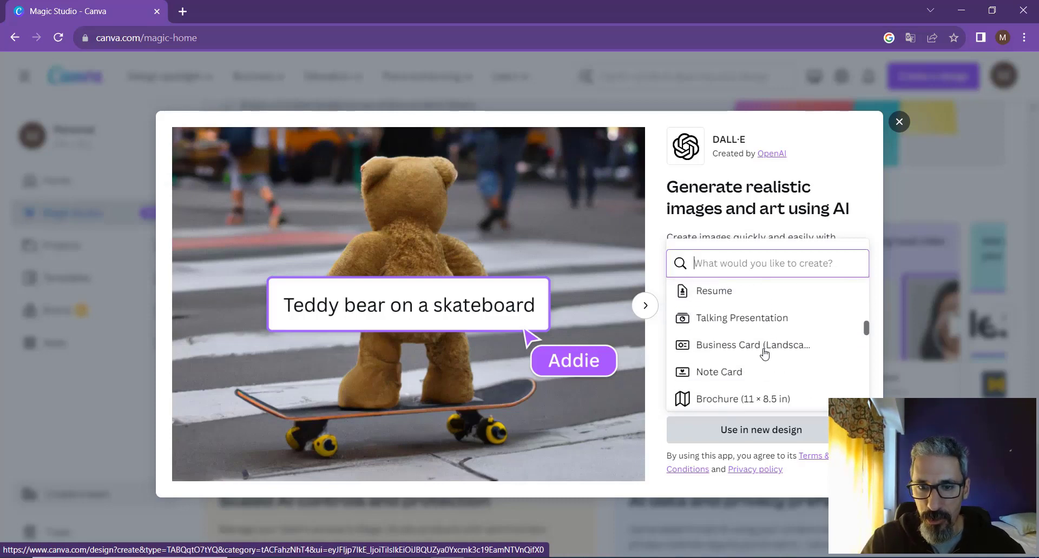
pyautogui.scroll(-4, 764, 353)
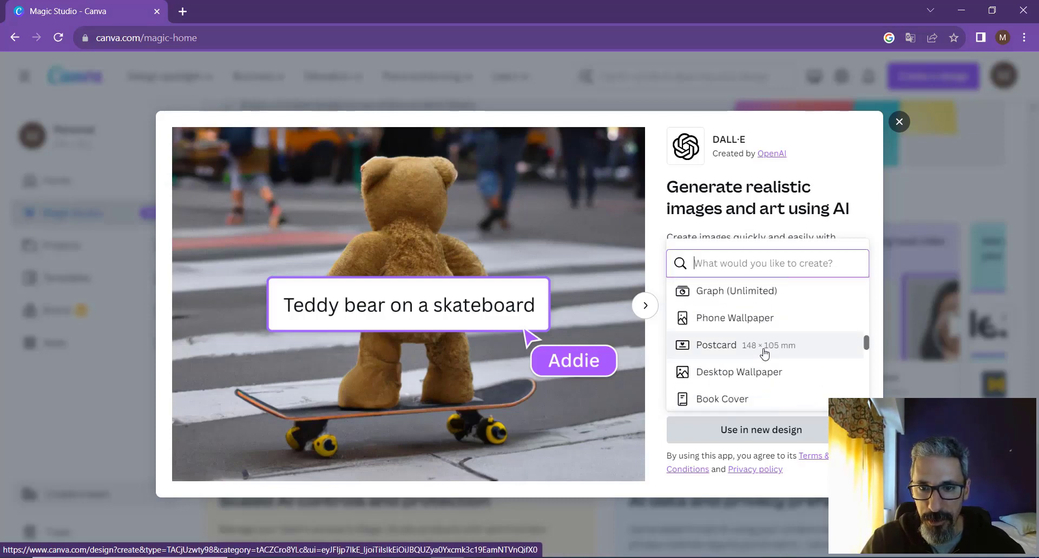
pyautogui.scroll(-1, 763, 354)
pyautogui.click(699, 319)
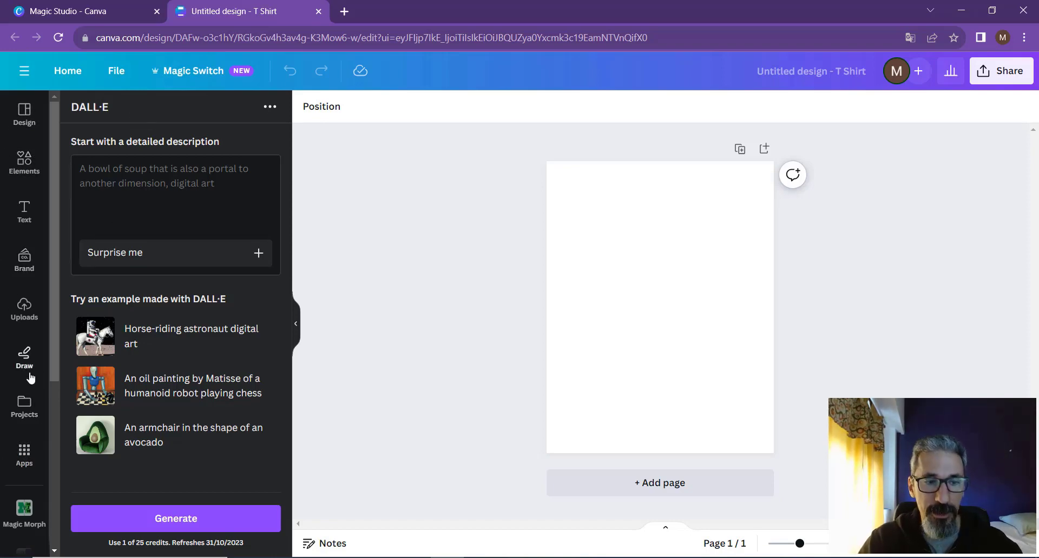
# - Fill the DALL·E description with the surprise prompt "Abstract pencil and watercolor art of a lonely robot holding a balloon" and copy it
pyautogui.scroll(-3, 25, 373)
pyautogui.scroll(-3, 26, 433)
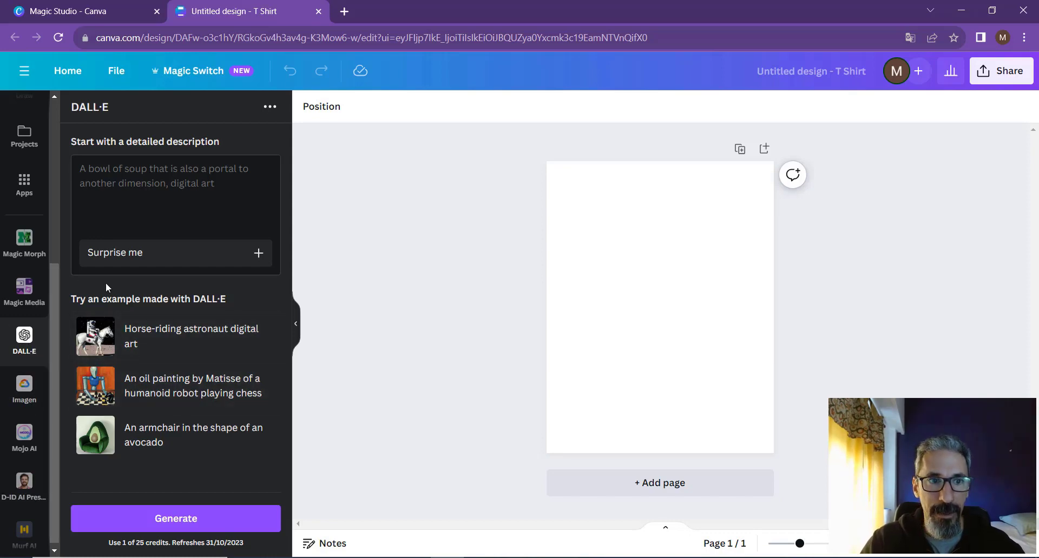
pyautogui.click(89, 174)
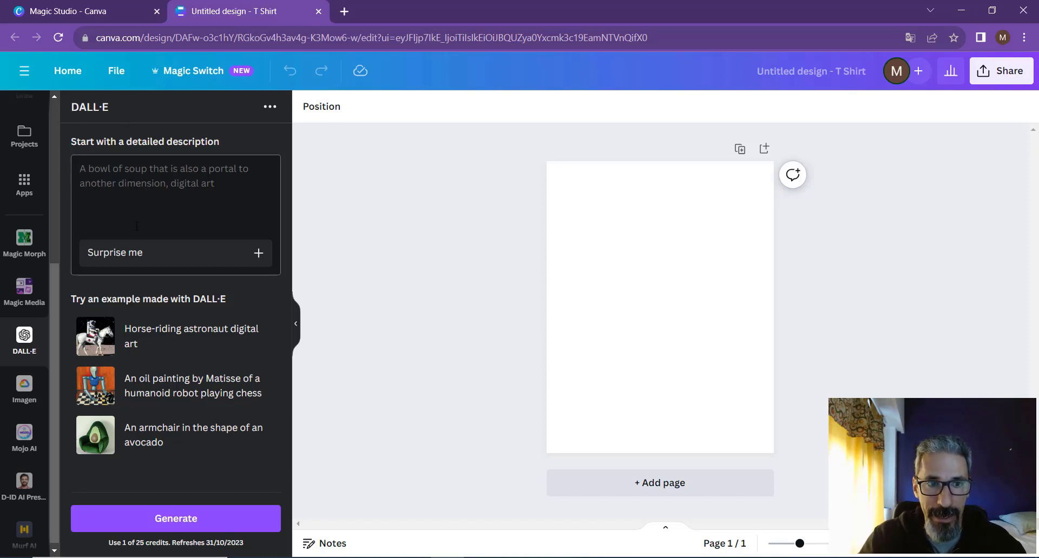
pyautogui.click(135, 255)
pyautogui.moveTo(217, 184); pyautogui.dragTo(80, 168)
pyautogui.hotkey('ctrl', 'c')
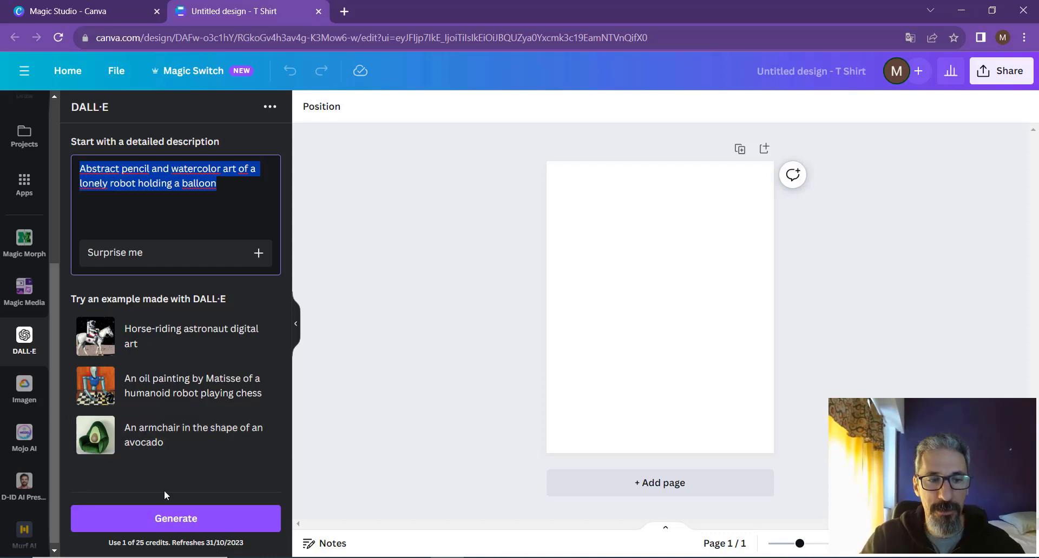
# - Try to generate the DALL·E image from the robot prompt, and close this T-Shirt design
pyautogui.click(169, 520)
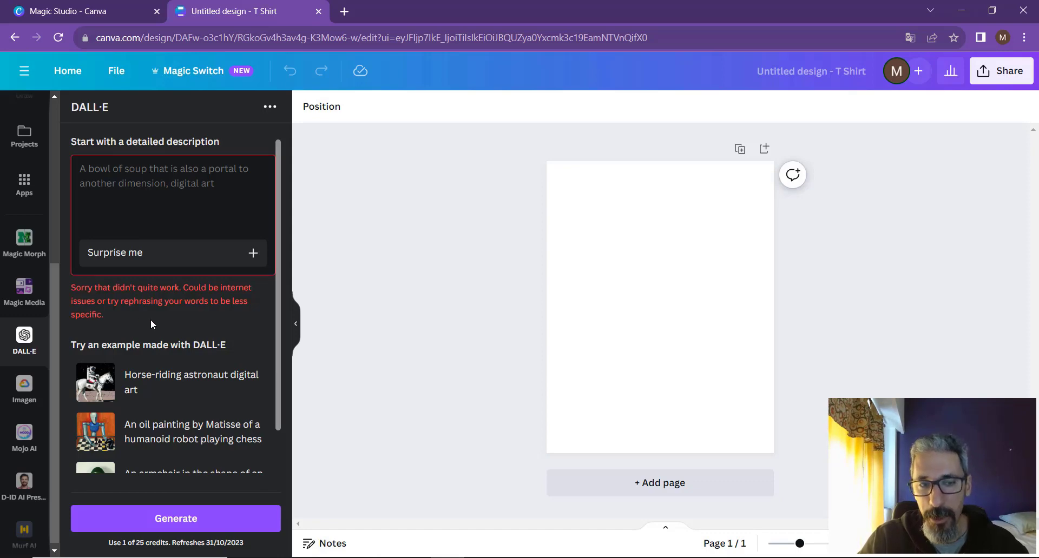
pyautogui.scroll(-1, 150, 324)
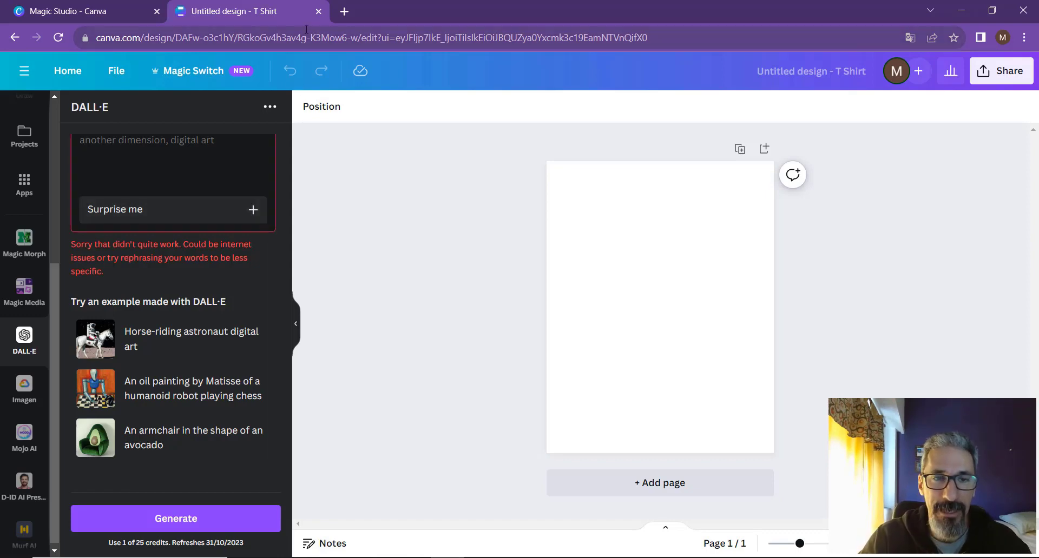
pyautogui.click(319, 11)
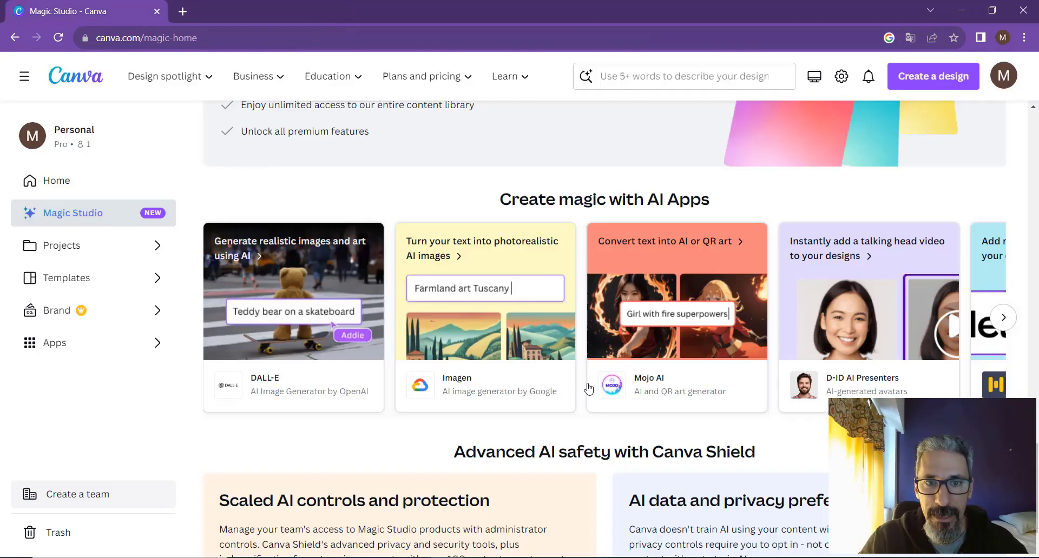
# - Open Google's Imagen app in a new T-Shirt design and paste the copied robot-with-balloon prompt
pyautogui.click(477, 303)
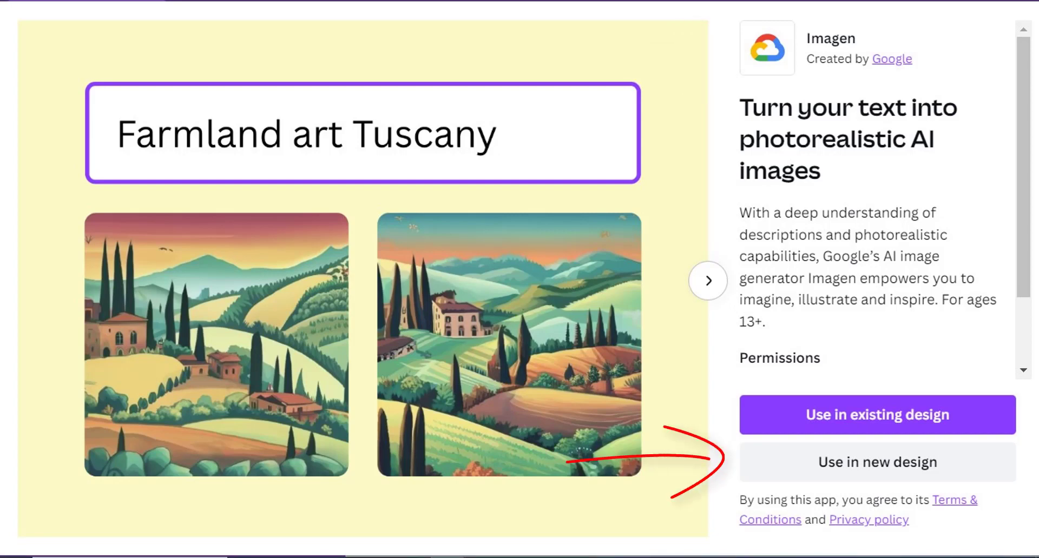
pyautogui.click(877, 462)
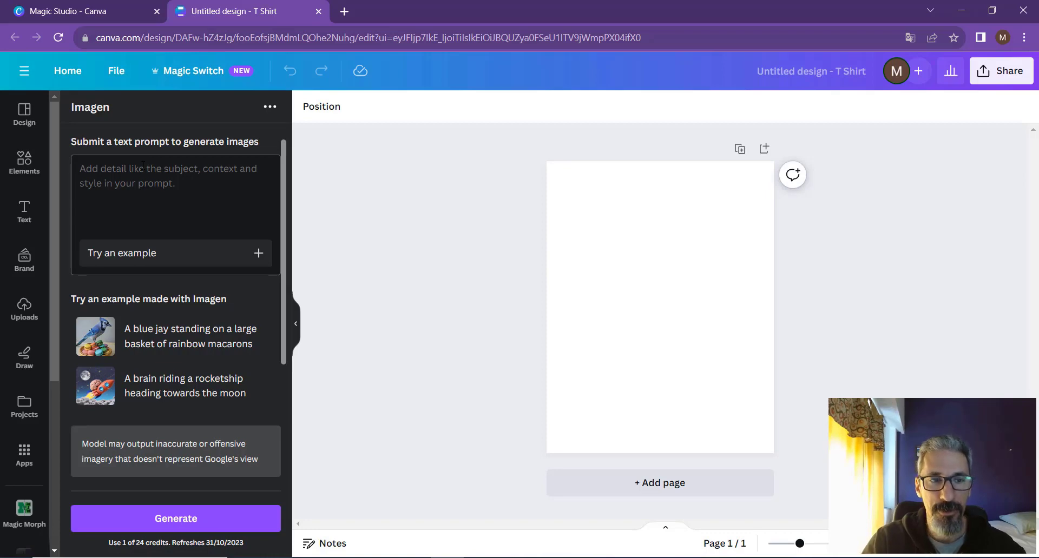
pyautogui.click(142, 165)
pyautogui.hotkey('ctrl', 'v')
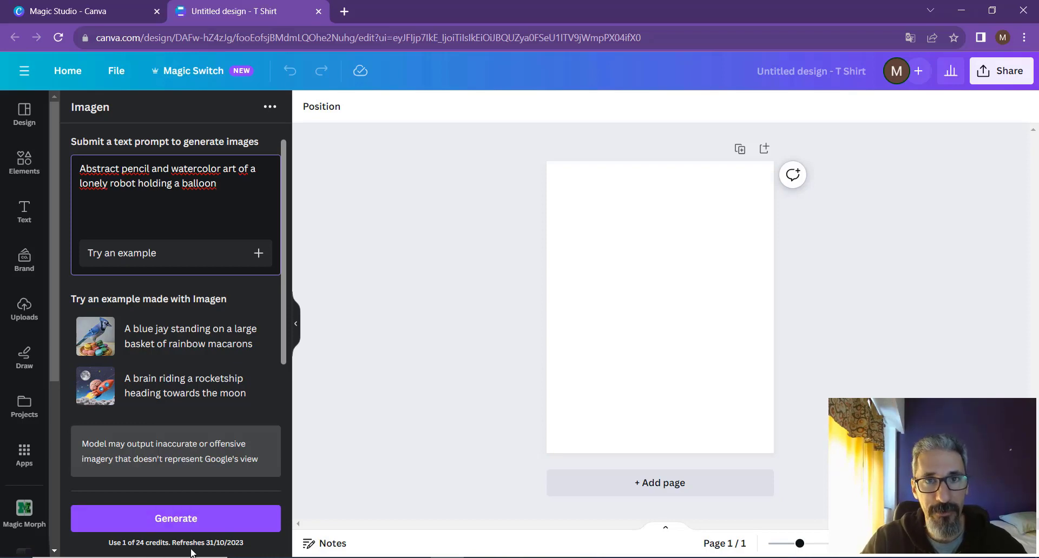
# - Generate Imagen images from the pasted robot prompt
pyautogui.click(79, 11)
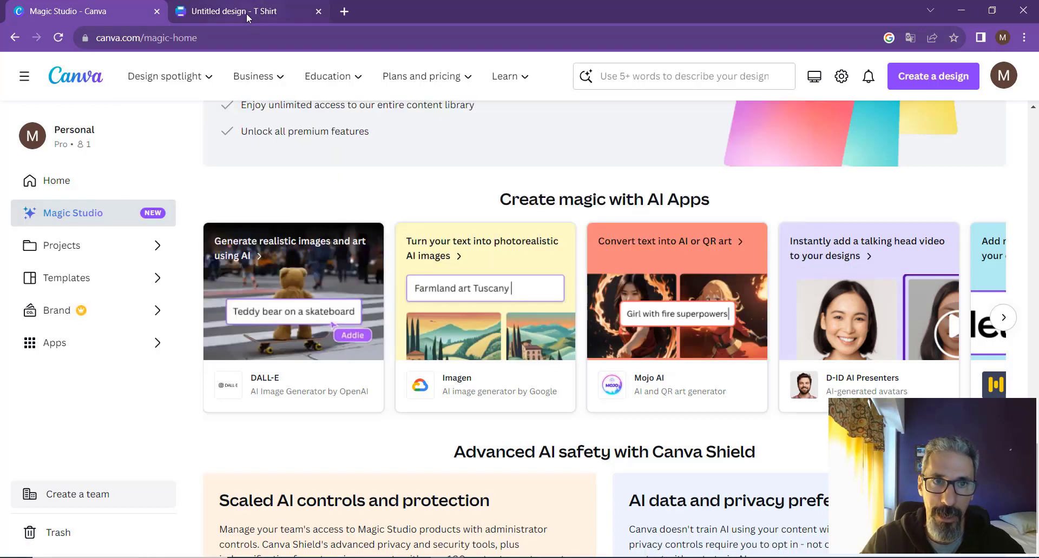
pyautogui.click(246, 13)
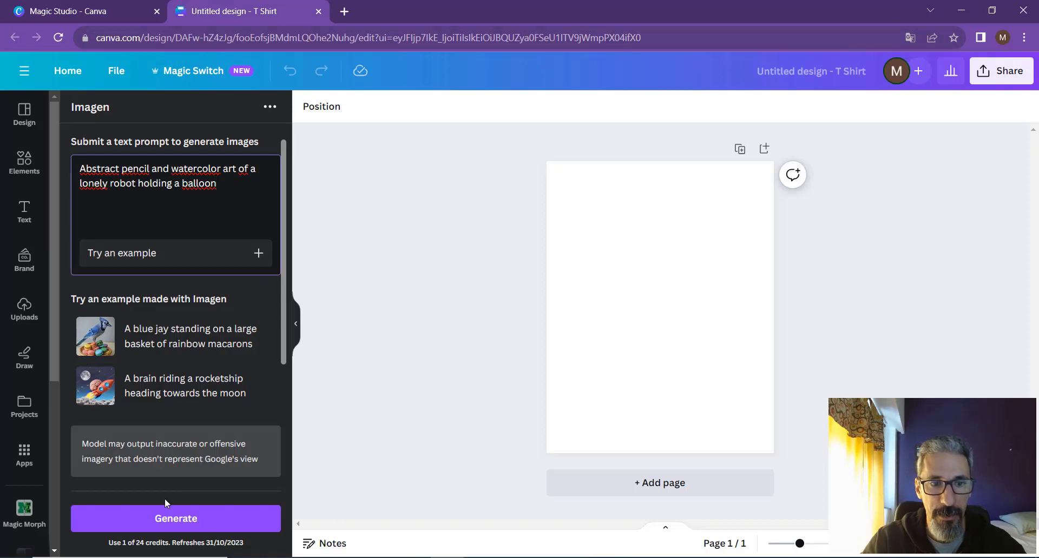
pyautogui.click(169, 524)
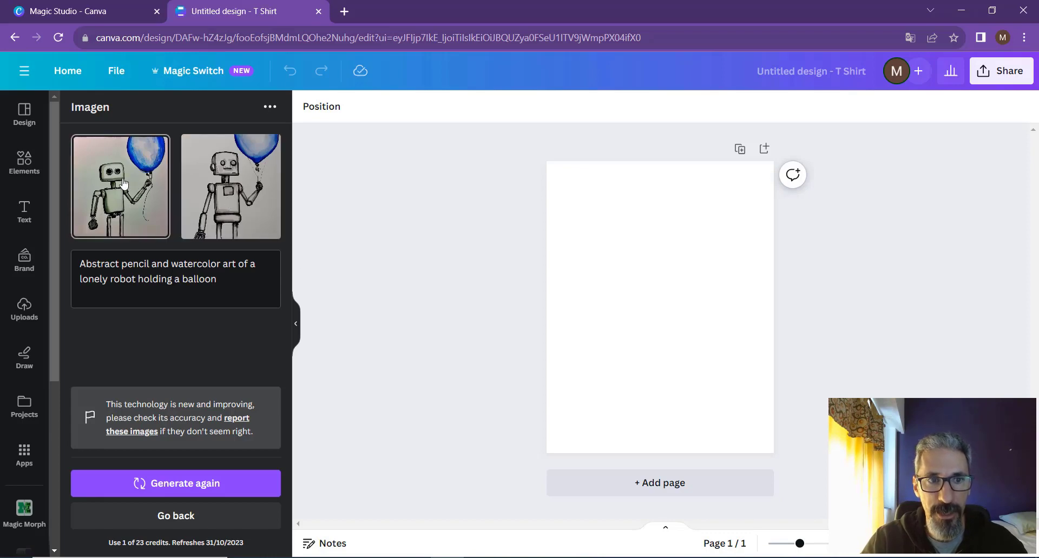
# - Place the first generated robot image on the T-Shirt page, enlarge and heighten it, and centre it
pyautogui.moveTo(124, 184); pyautogui.dragTo(569, 217)
pyautogui.moveTo(710, 219); pyautogui.dragTo(740, 182)
pyautogui.moveTo(665, 282); pyautogui.dragTo(665, 309)
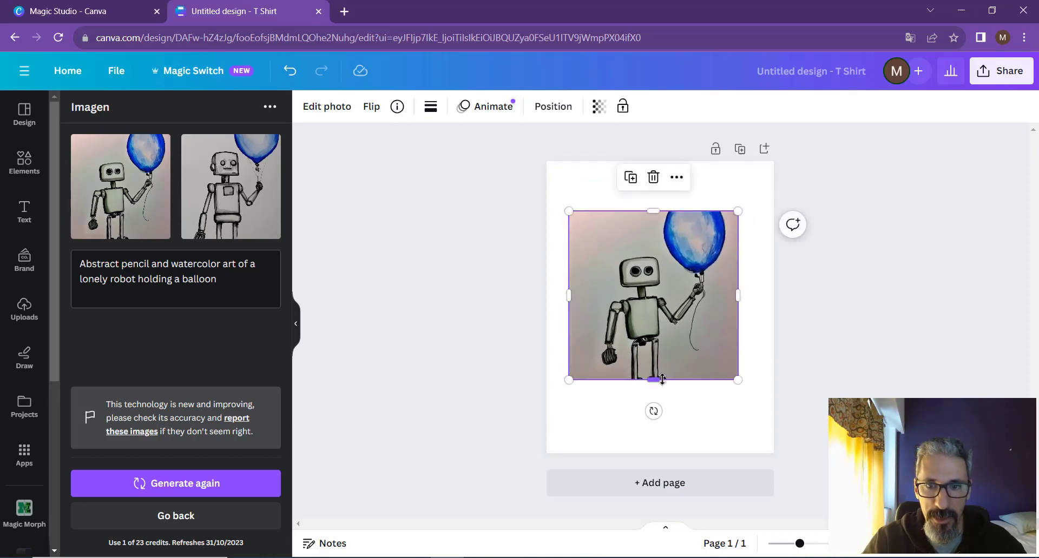
pyautogui.moveTo(656, 379); pyautogui.dragTo(654, 404)
pyautogui.moveTo(663, 346); pyautogui.dragTo(669, 341)
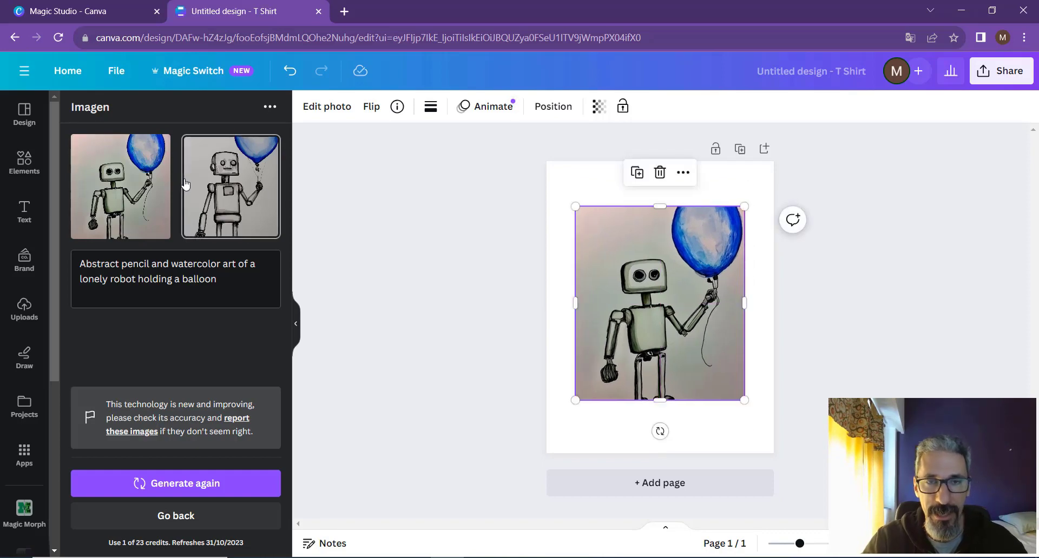
pyautogui.press('Escape')
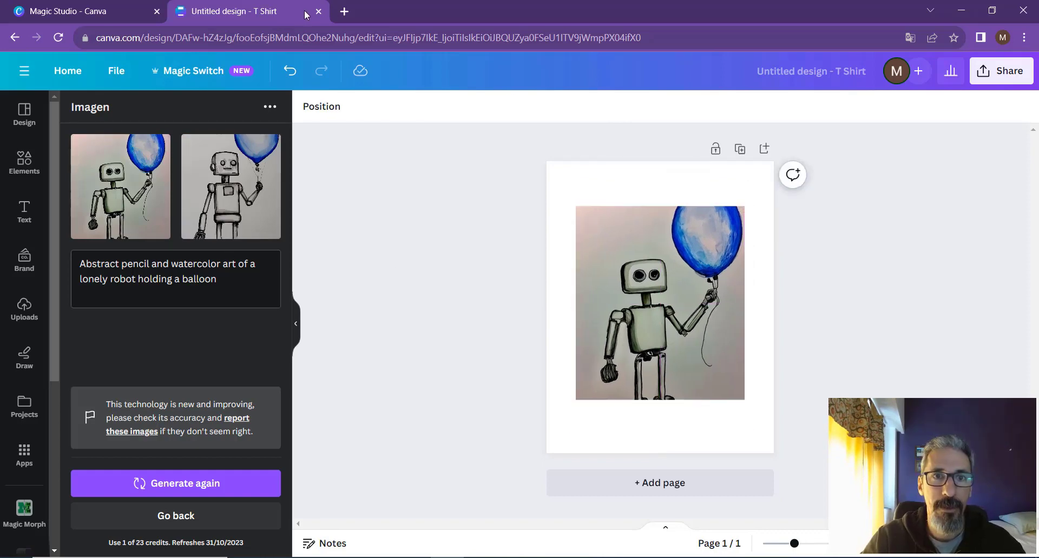
# - Close the T-Shirt design and open the Mojo AI app in a new Note card (5.5 x 4.25) design
pyautogui.click(318, 11)
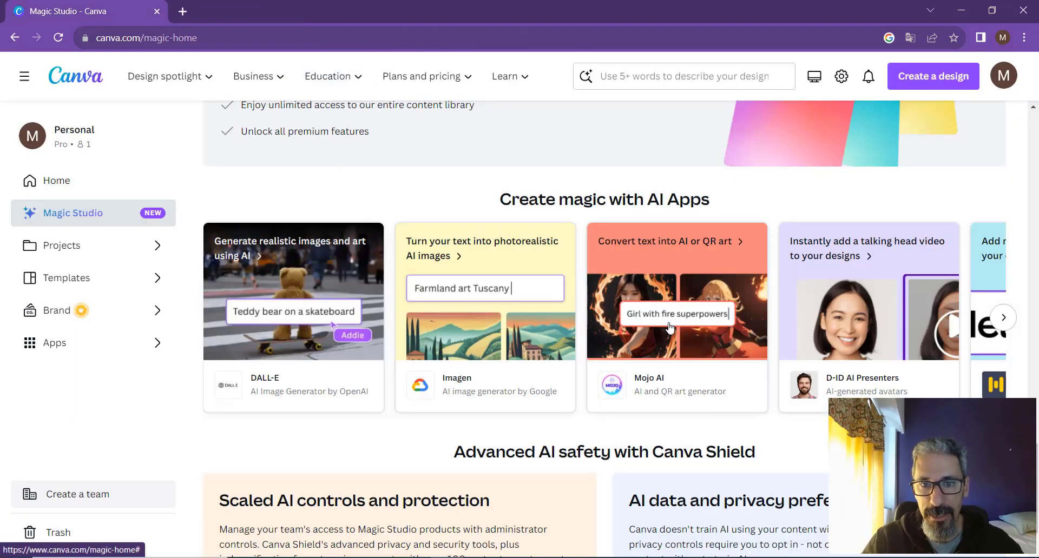
pyautogui.click(670, 282)
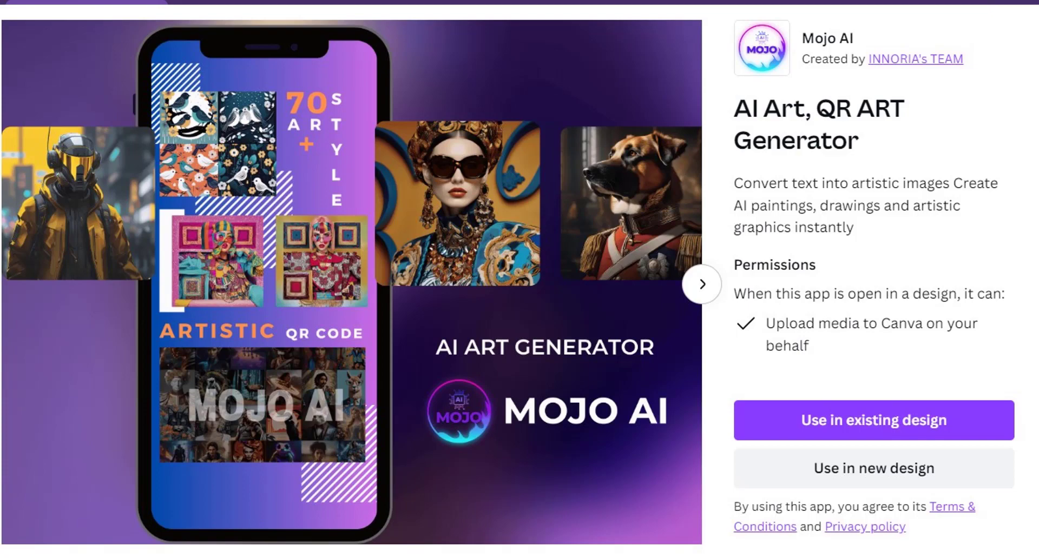
pyautogui.click(873, 468)
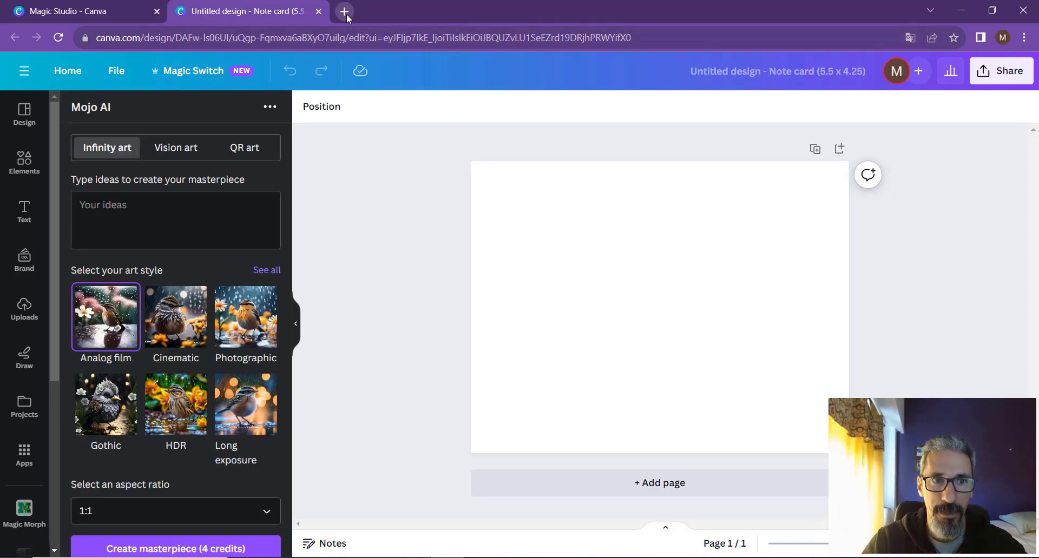
# - Review the Mojo AI website mojo.vn/es, examining its Canva integration, QR art generator and mobile app sections, and close it
pyautogui.click(344, 11)
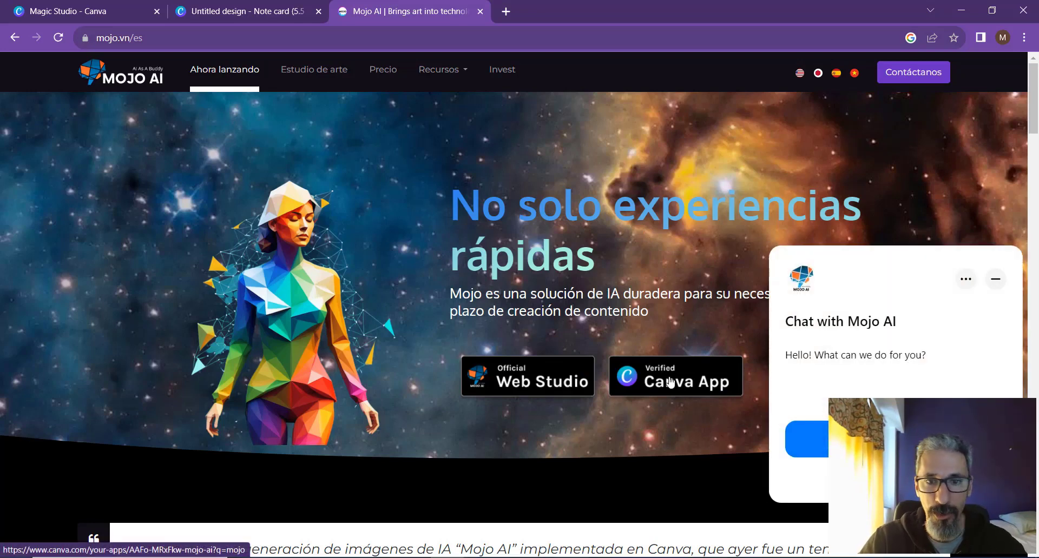
pyautogui.scroll(-5, 502, 417)
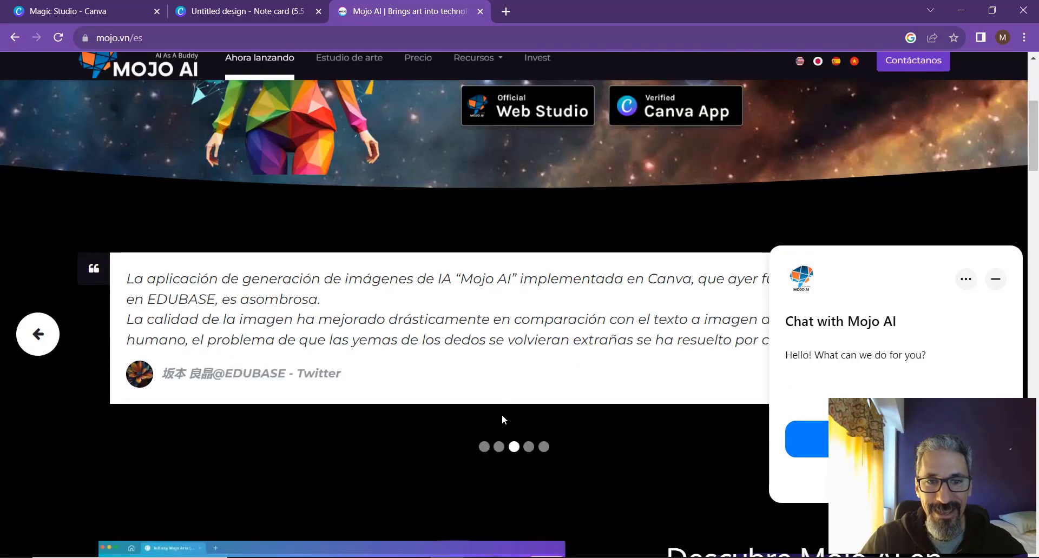
pyautogui.scroll(-7, 502, 414)
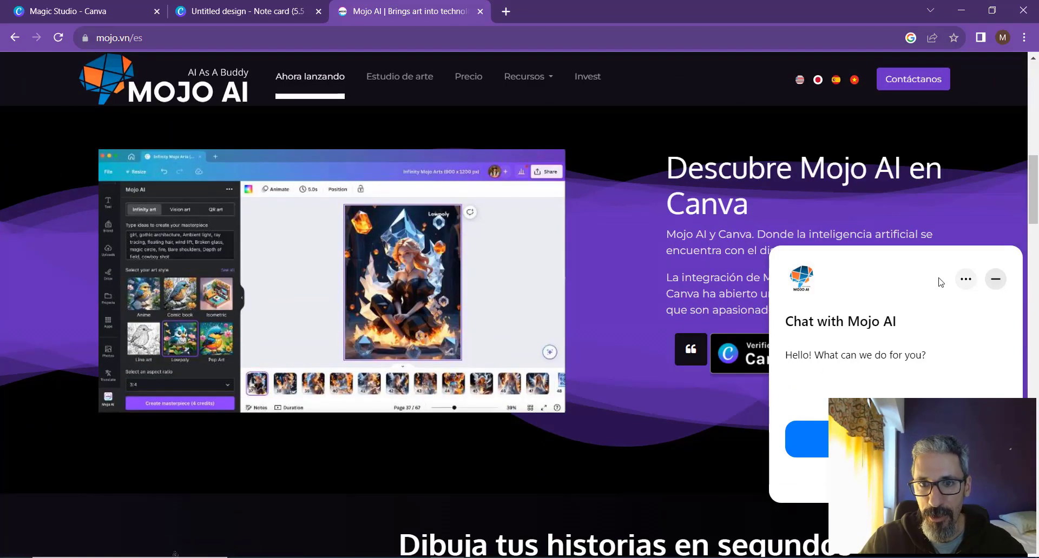
pyautogui.click(995, 279)
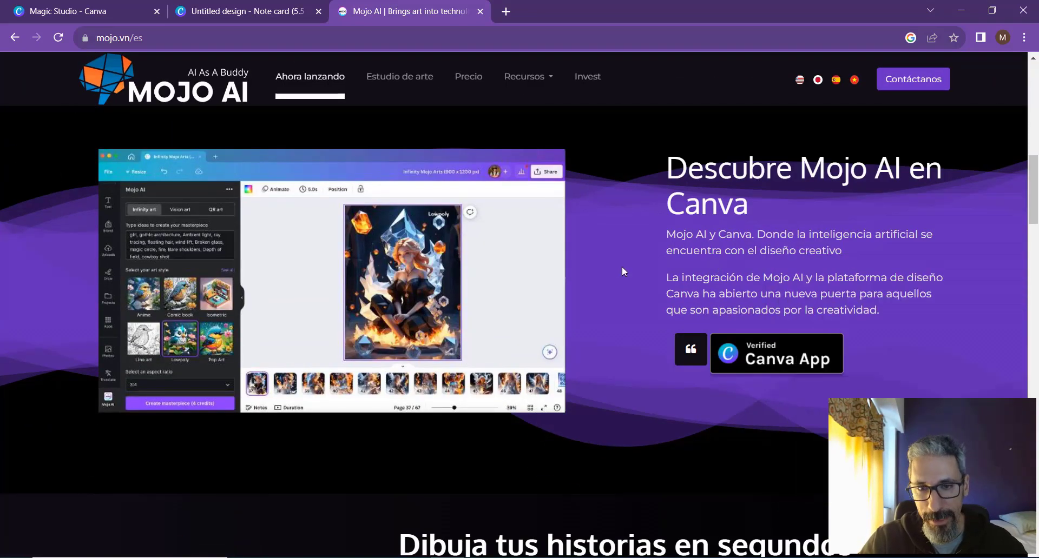
pyautogui.scroll(-10, 612, 276)
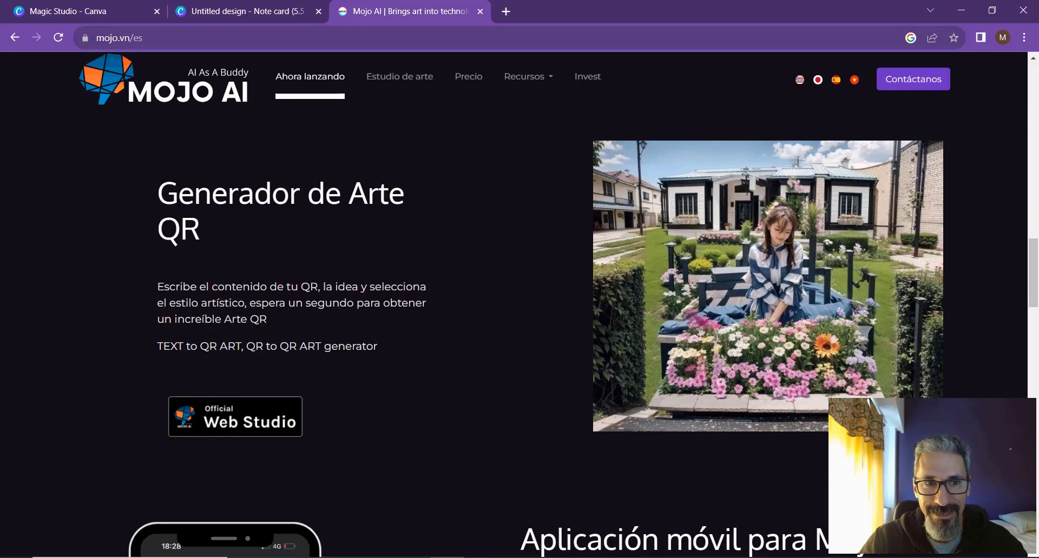
pyautogui.tripleClick(160, 197)
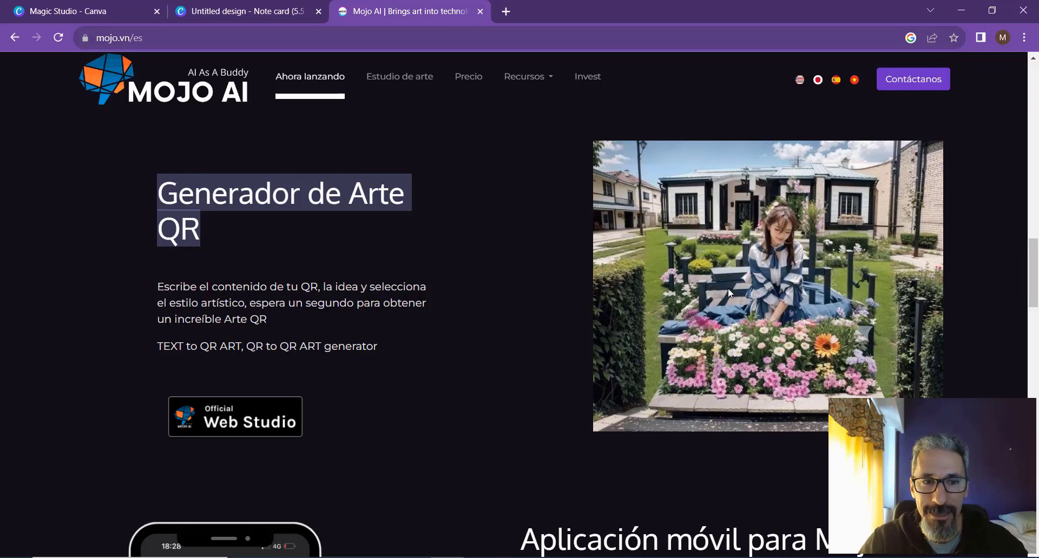
pyautogui.scroll(-6, 634, 346)
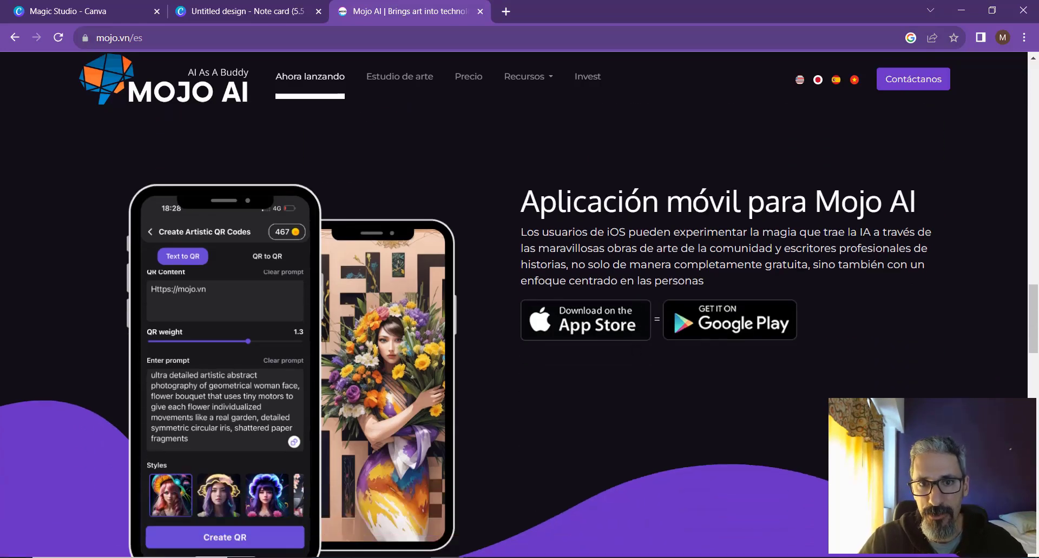
pyautogui.moveTo(518, 207); pyautogui.dragTo(944, 203)
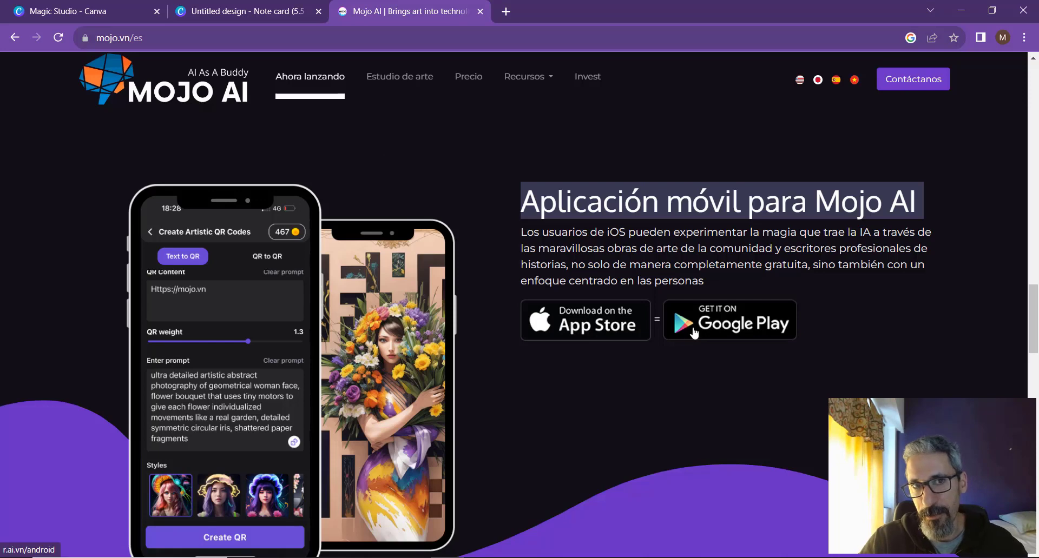
pyautogui.click(479, 12)
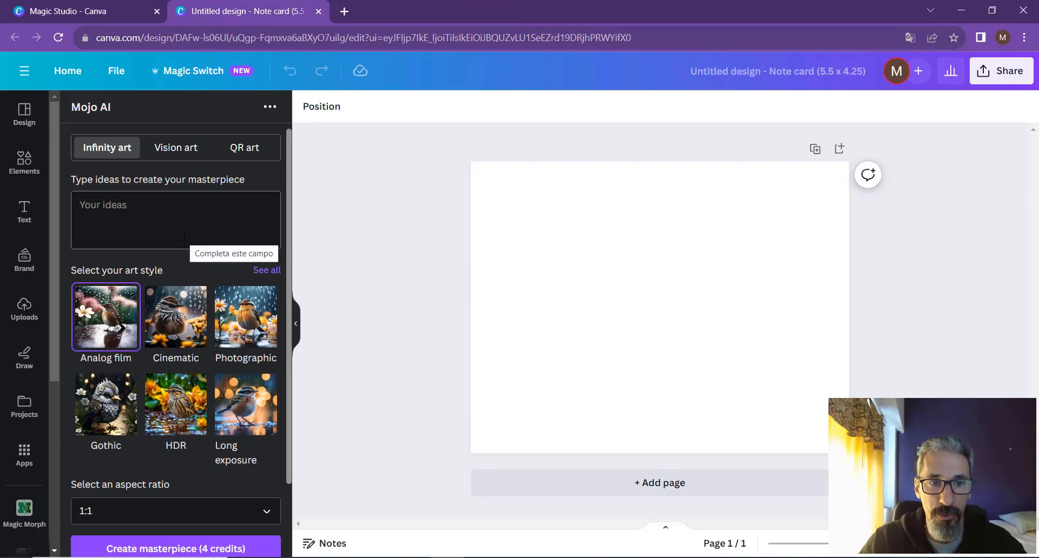
# - Set Mojo AI to QR art in Digital art style with the idea "Abstract pencil and watercolor art of a lonely robot holding a balloon"
pyautogui.click(235, 152)
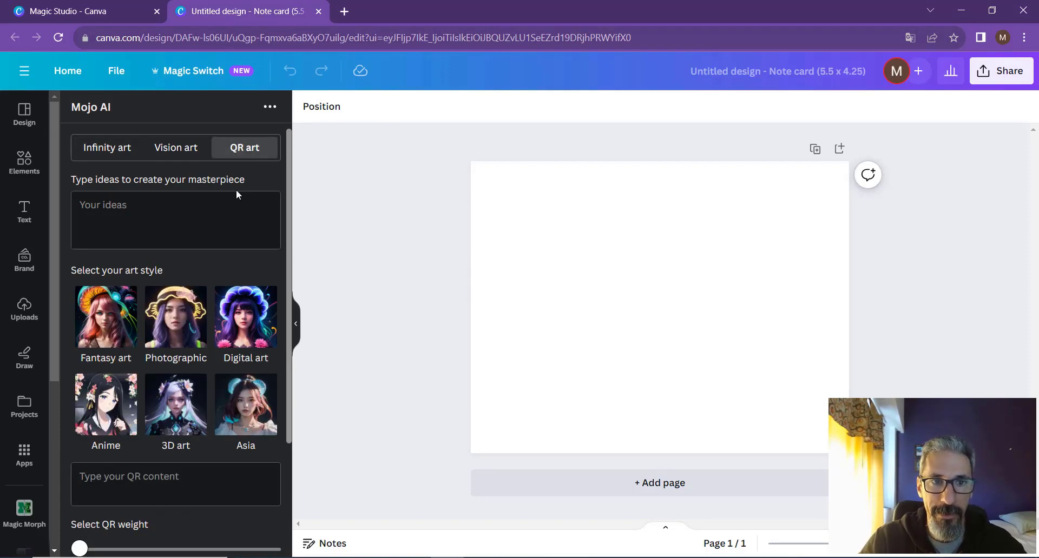
pyautogui.click(260, 330)
pyautogui.click(140, 205)
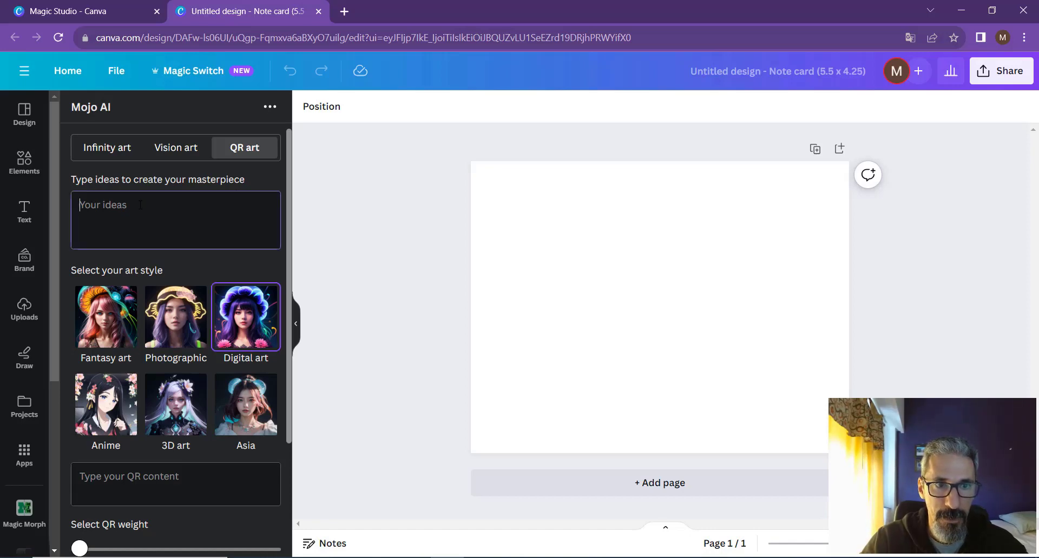
pyautogui.write('Abstract pencil and watercolor art of a lonely robot holding a balloon')
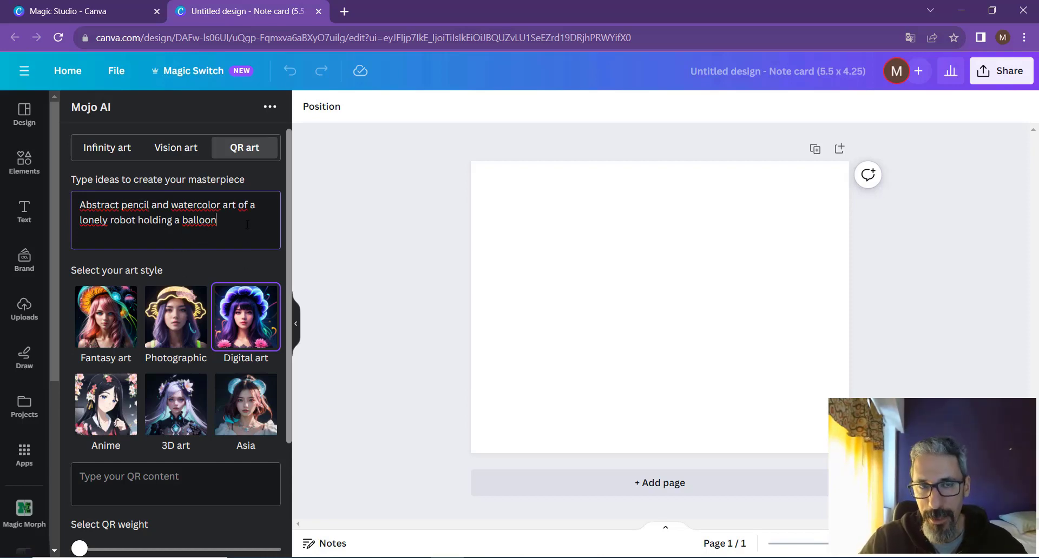
# - Open the QR content field for entry
pyautogui.scroll(-3, 217, 271)
pyautogui.click(194, 340)
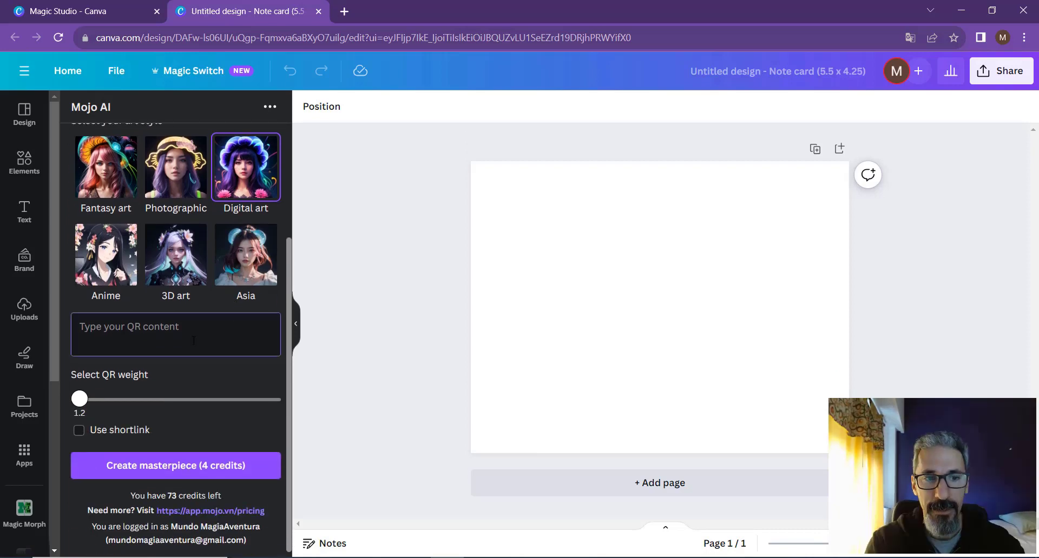